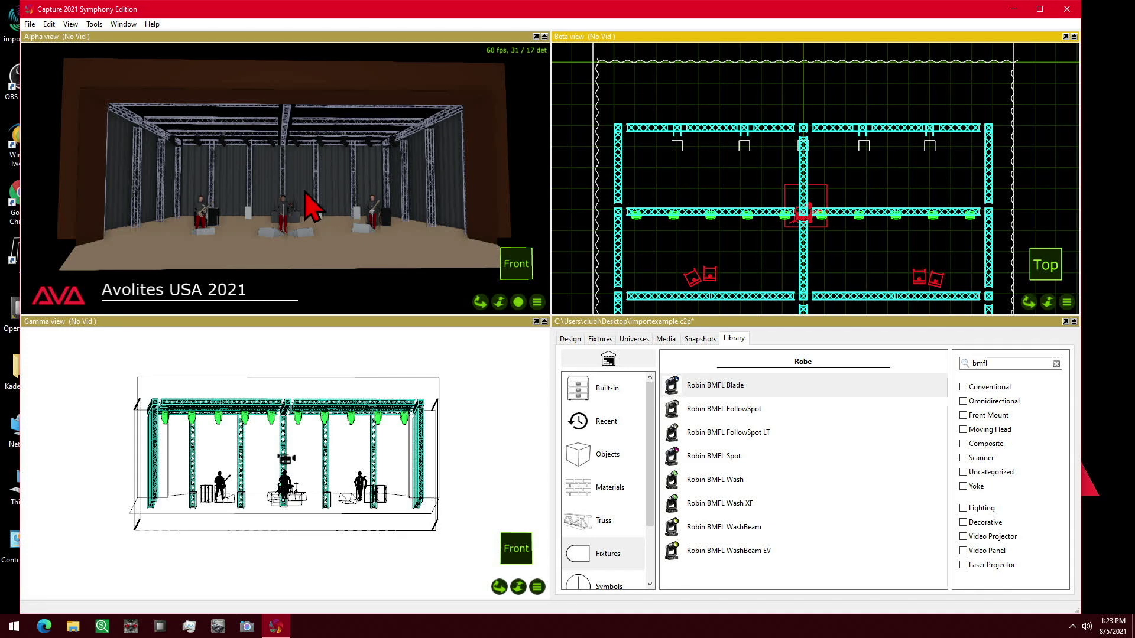
Start a project export with Capture 2020 Project Files (*.c2p) as the file type.
click(27, 24)
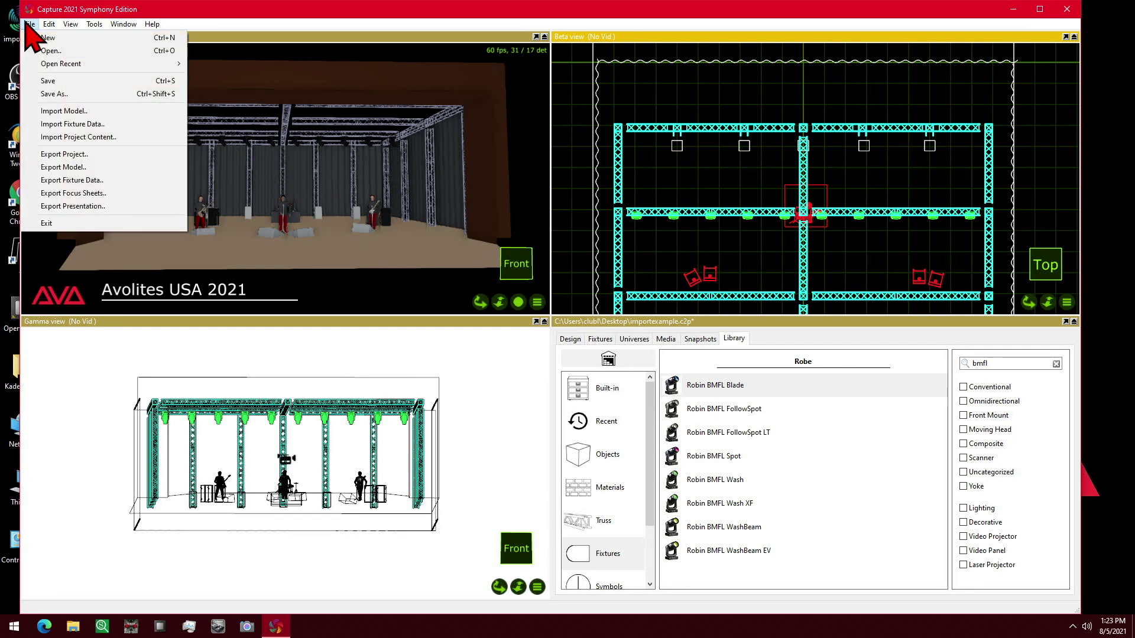
click(84, 154)
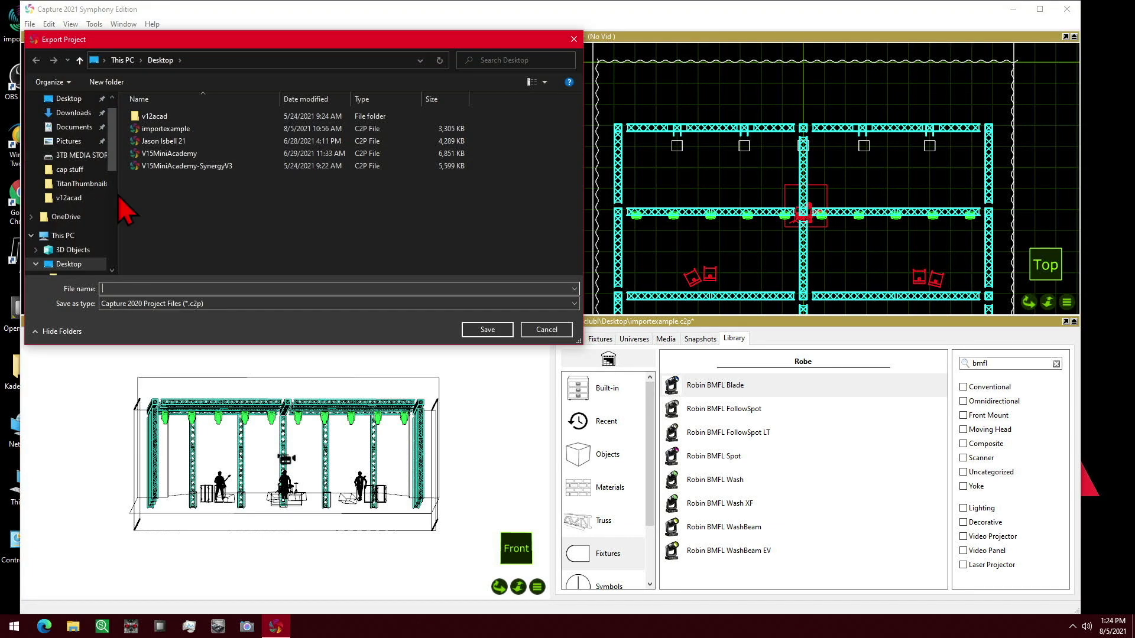
click(509, 303)
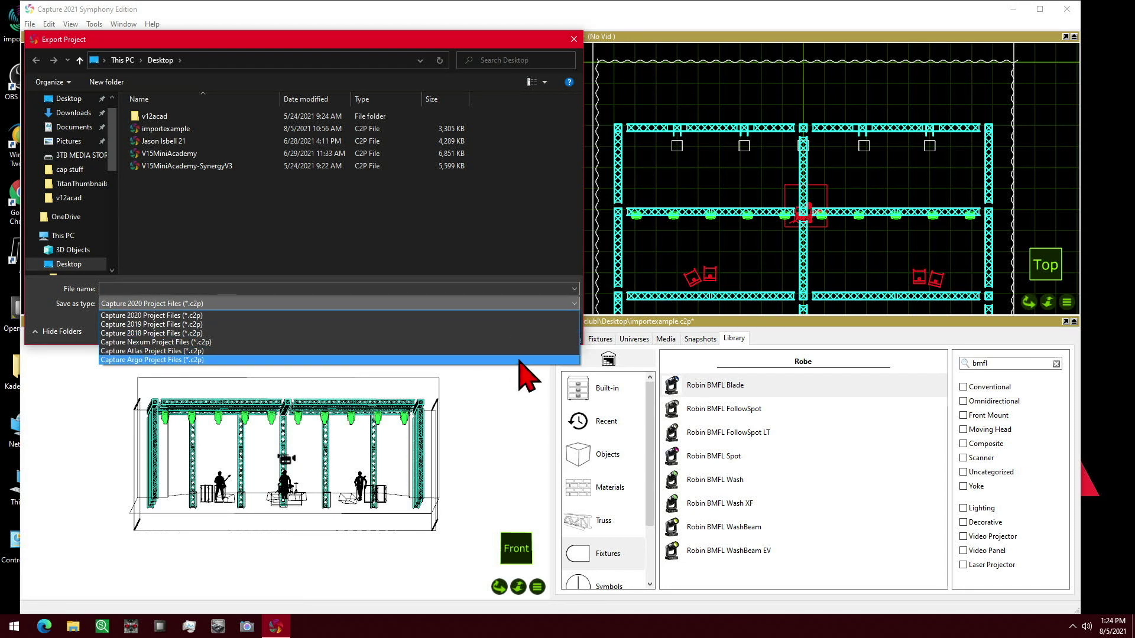
click(509, 318)
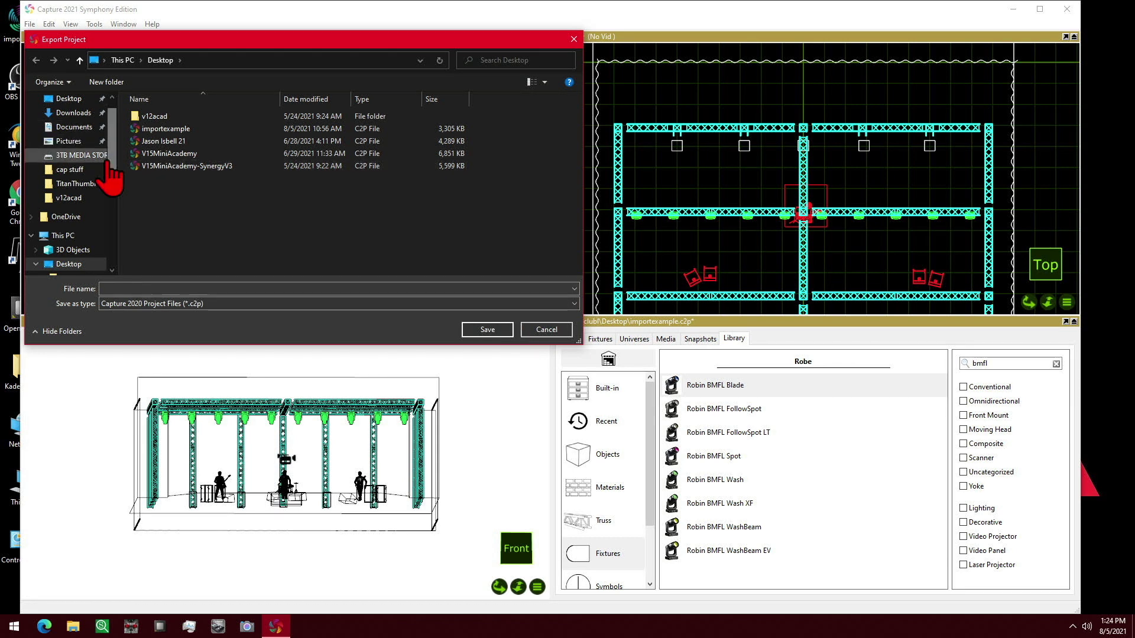
Save the exported project to USB Drive (I:) under the file name "import test".
drag(112, 165, 105, 260)
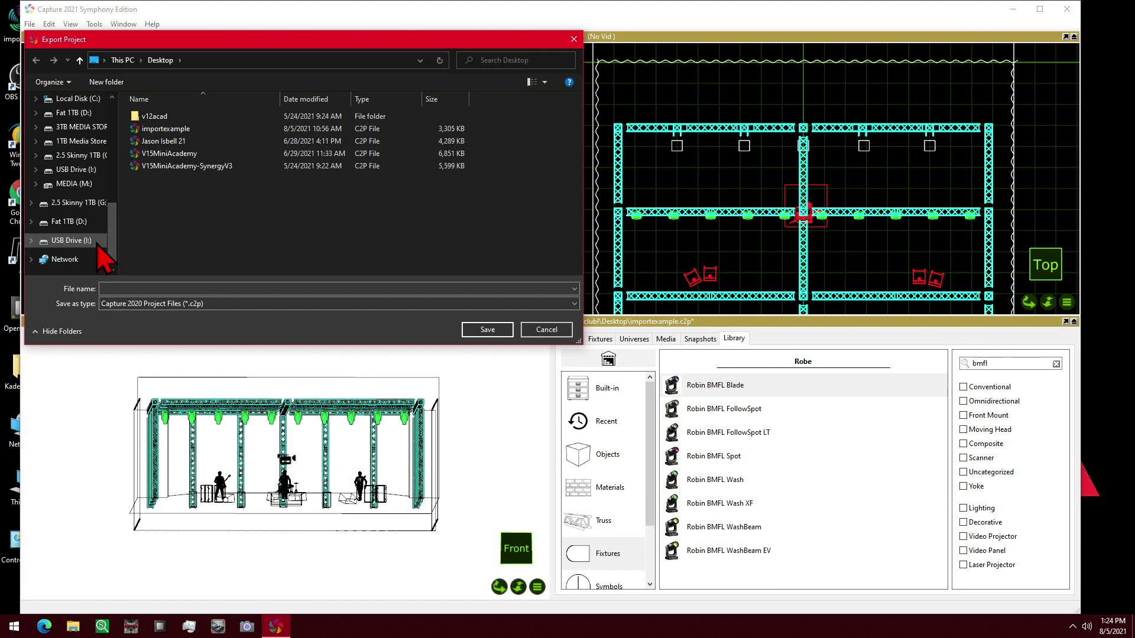
click(89, 240)
click(213, 289)
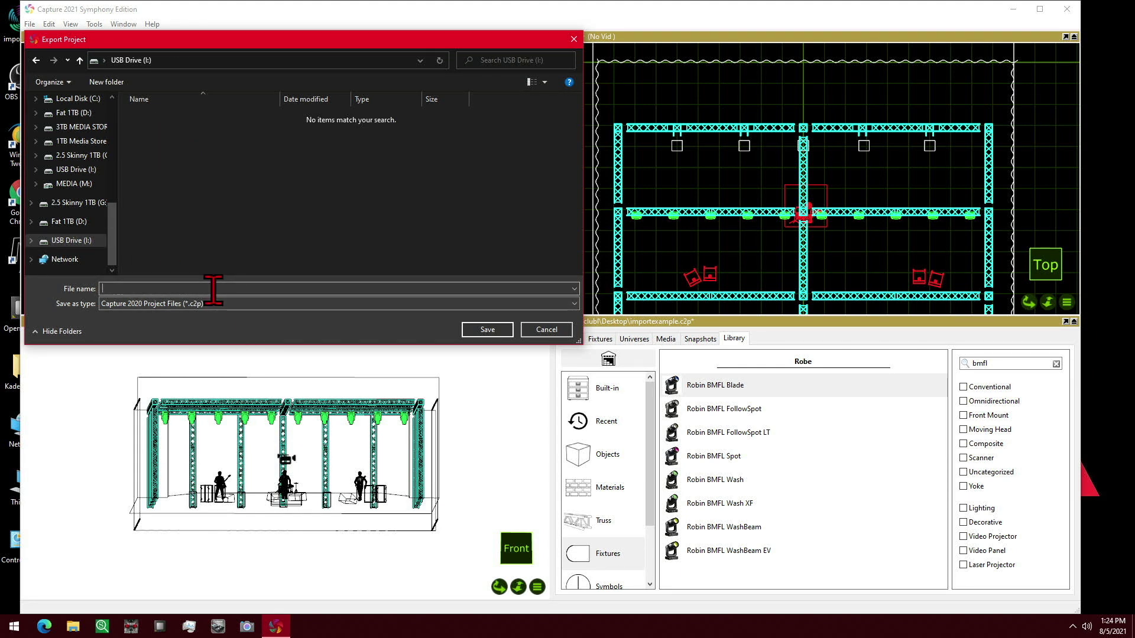
text(import)
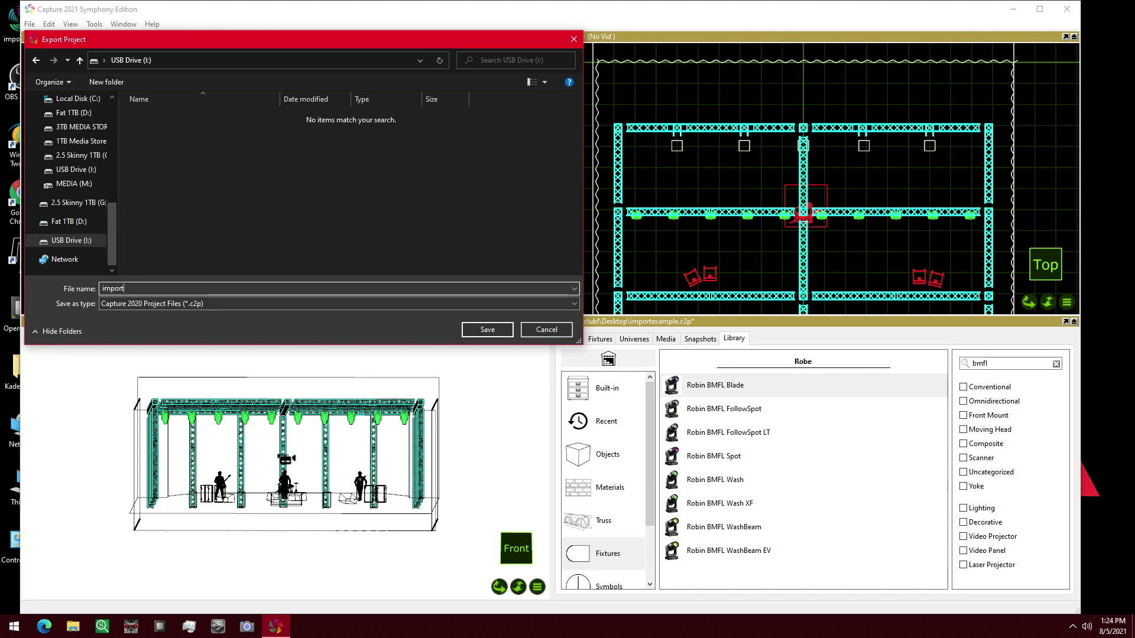
text( est)
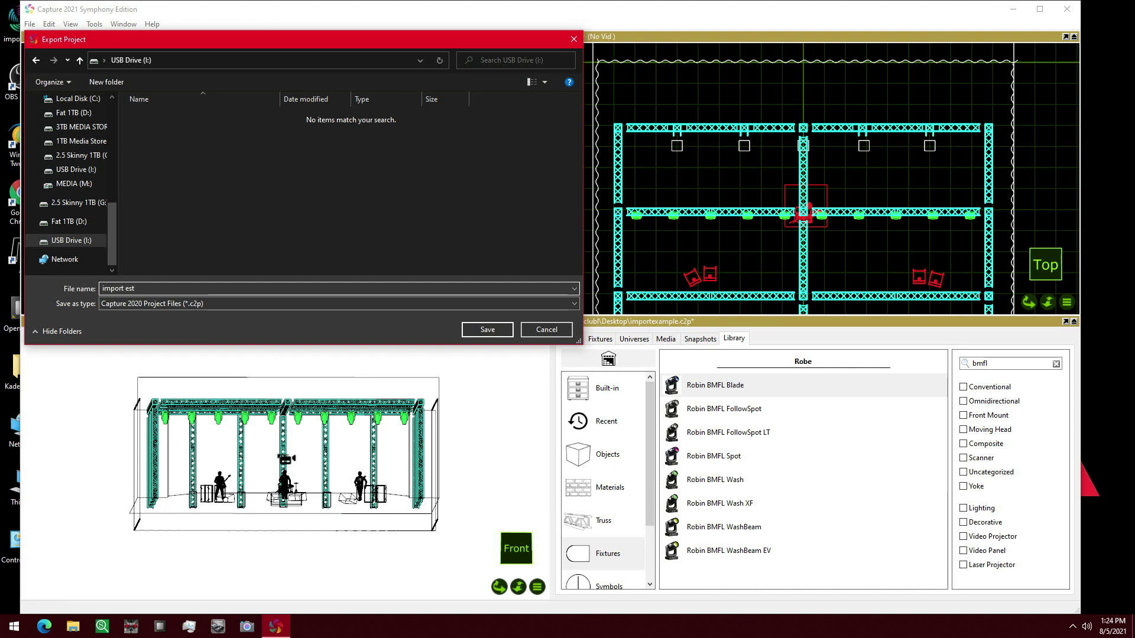
key(BackSpace)
key(BackSpace)
key(BackSpace)
text(test)
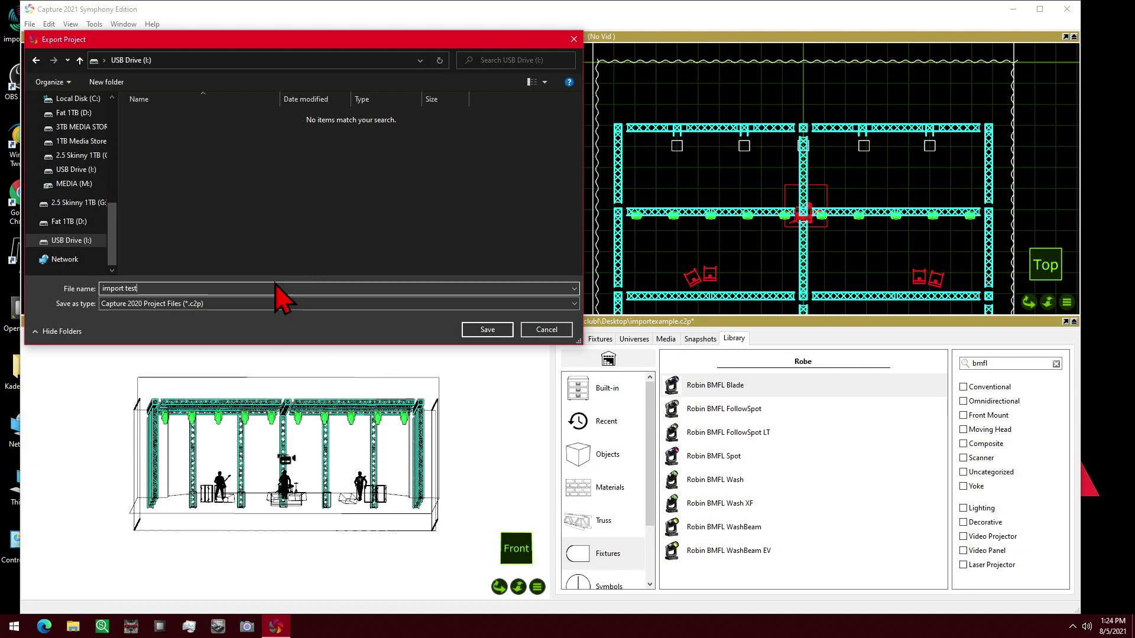
click(487, 330)
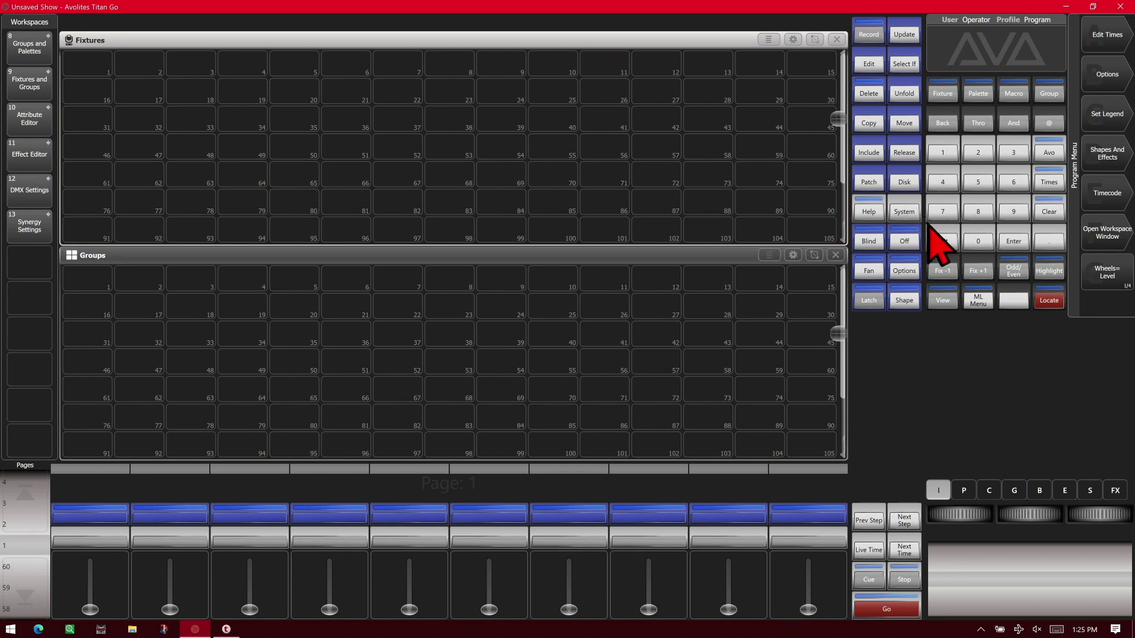
In Avolites Titan Go, open the show files of the Capture Visualiser Settings and enlarge that window.
click(941, 302)
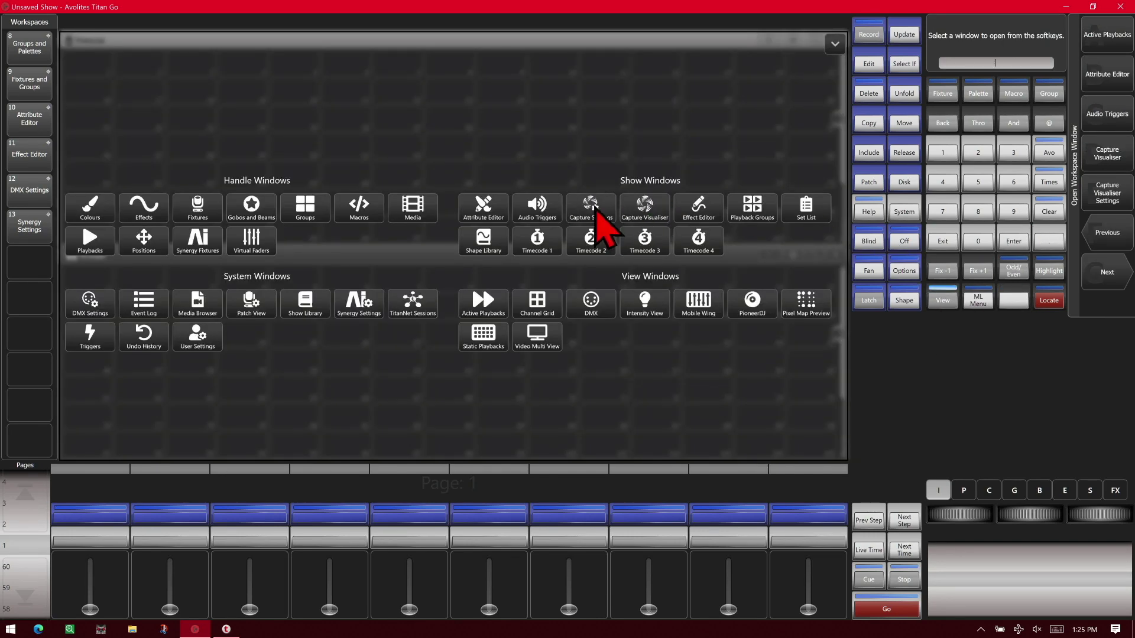
click(599, 212)
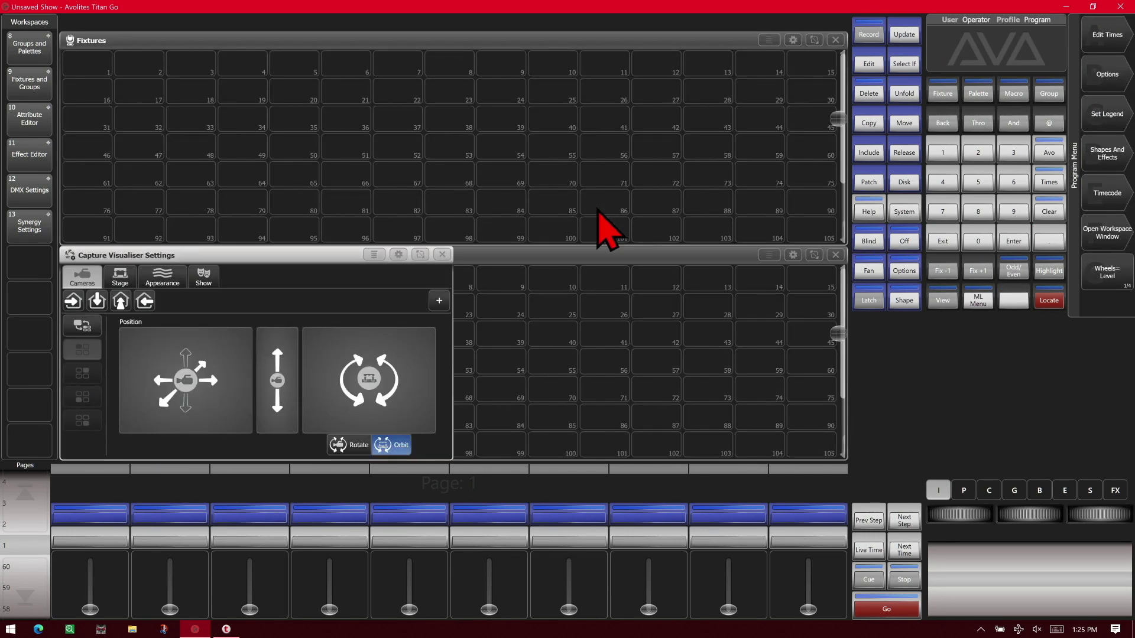
click(204, 277)
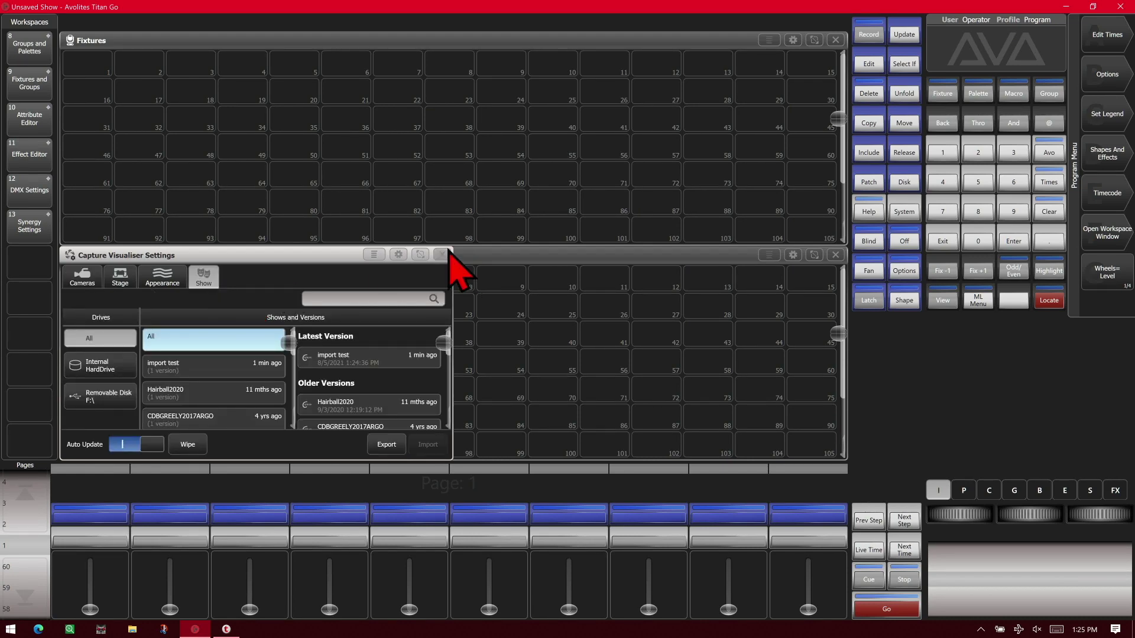
click(399, 255)
click(170, 327)
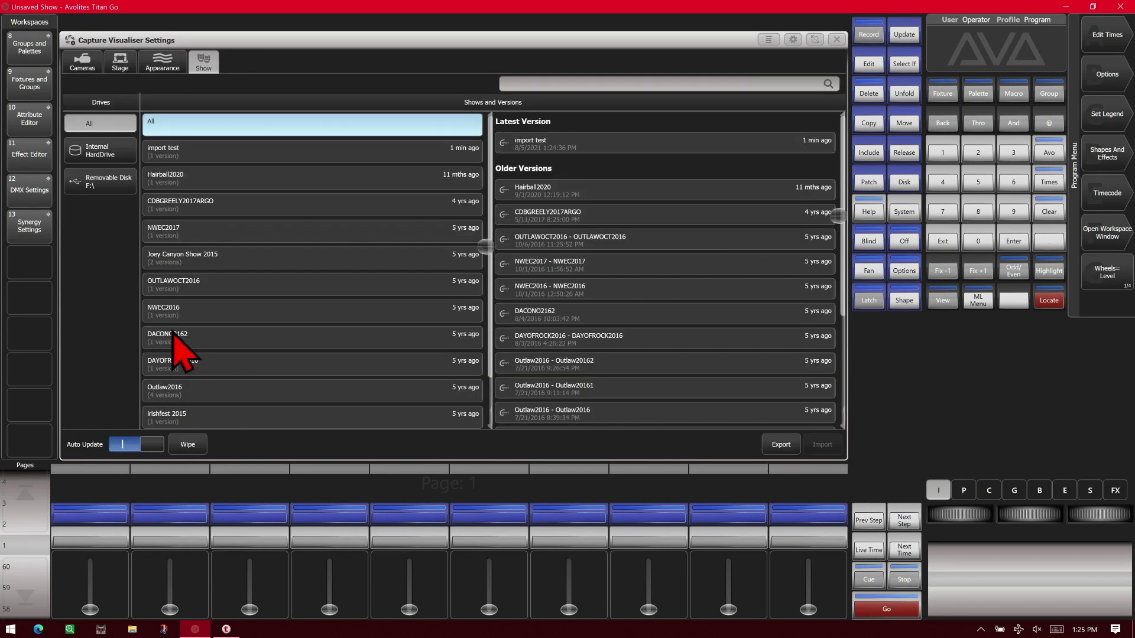
Import the "import test" show from Removable Disk F:\ into the visualiser and turn off Auto Update.
click(101, 181)
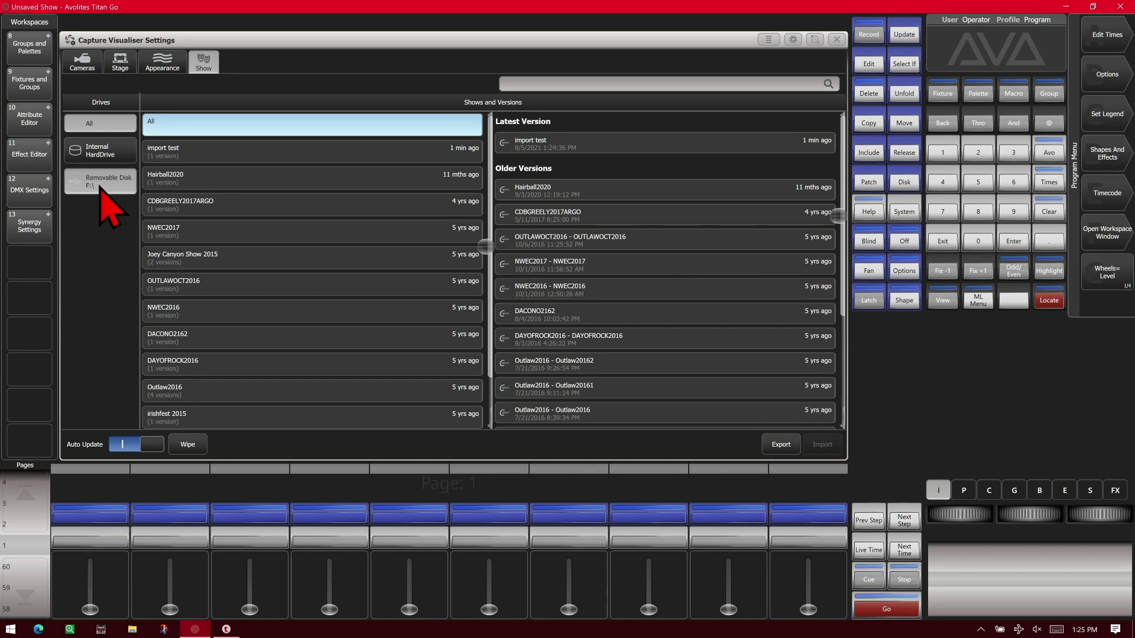
click(327, 153)
click(652, 146)
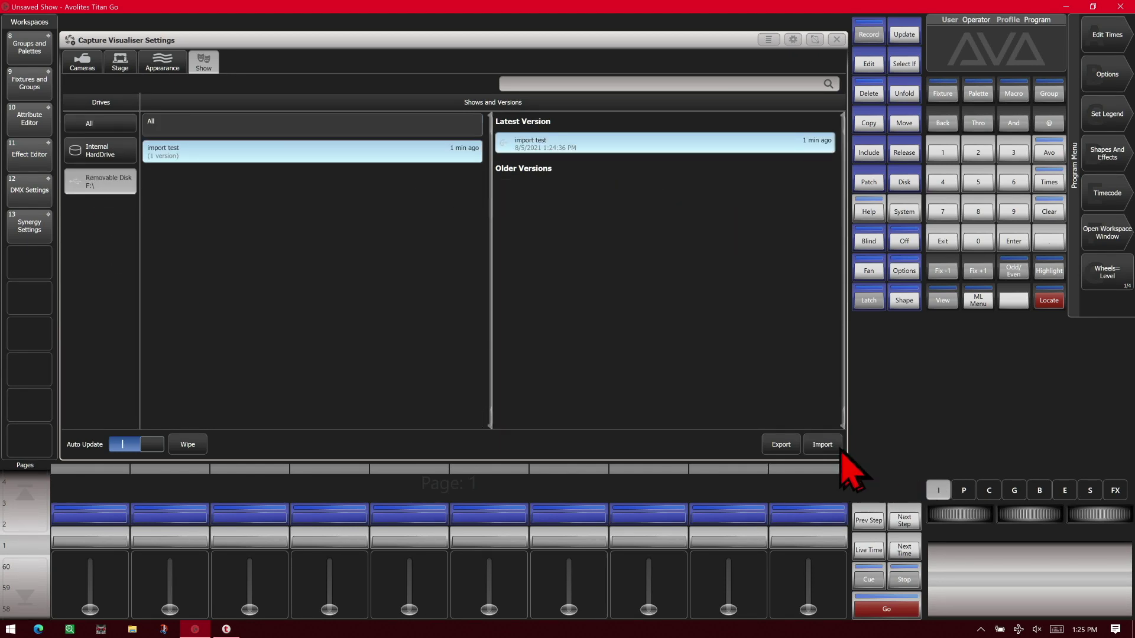
click(821, 445)
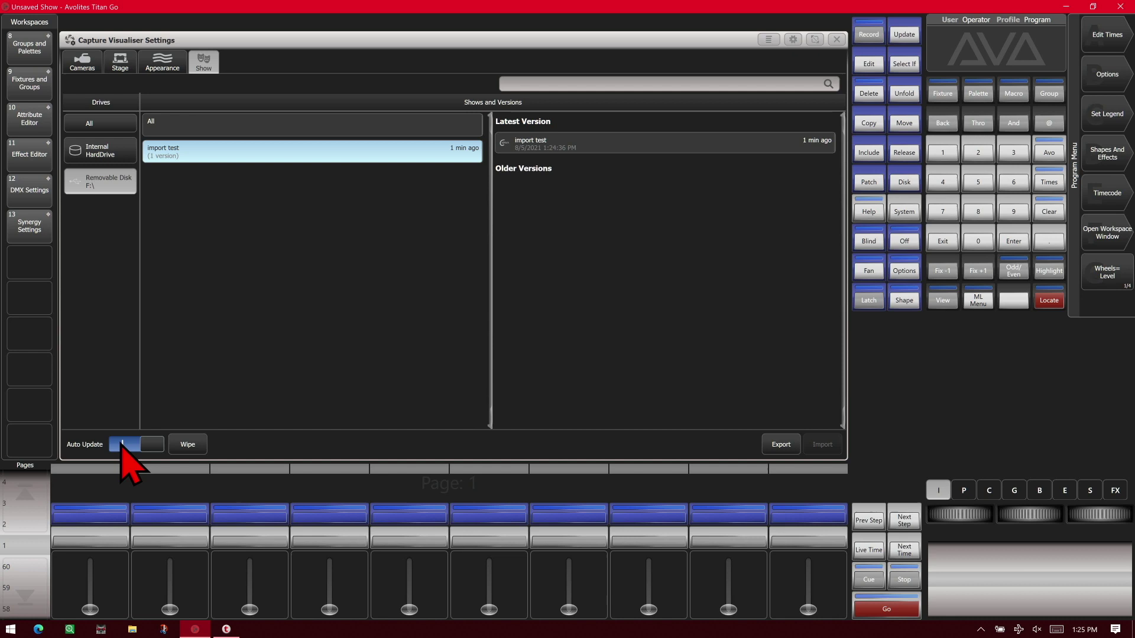
click(122, 444)
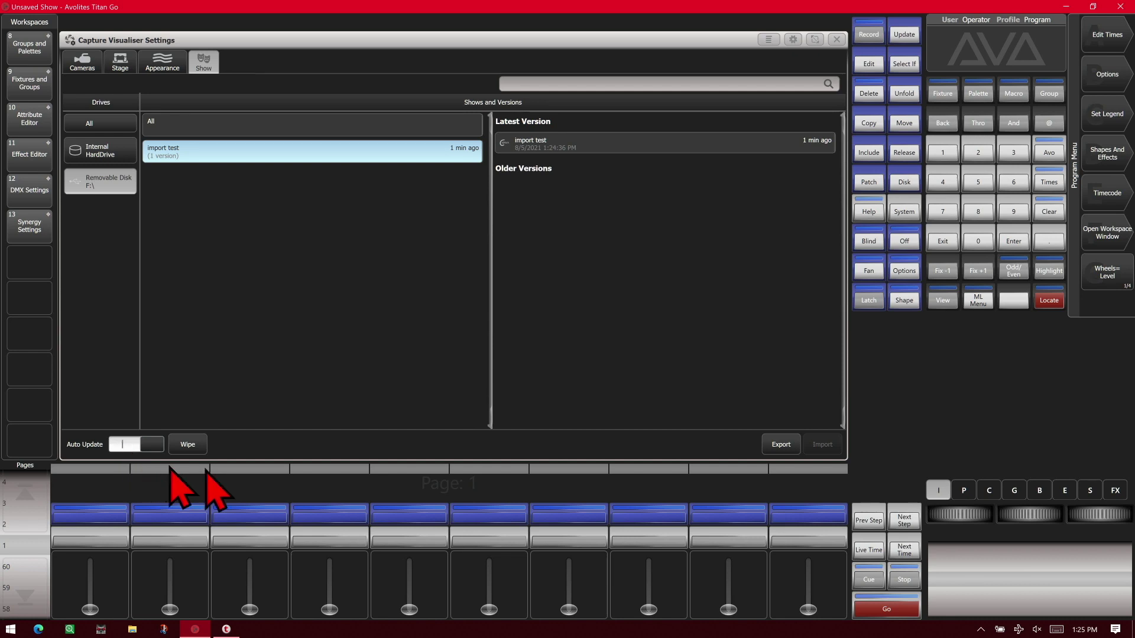
Close the Capture Visualiser Settings and open the Capture Visualiser window.
click(837, 39)
click(943, 301)
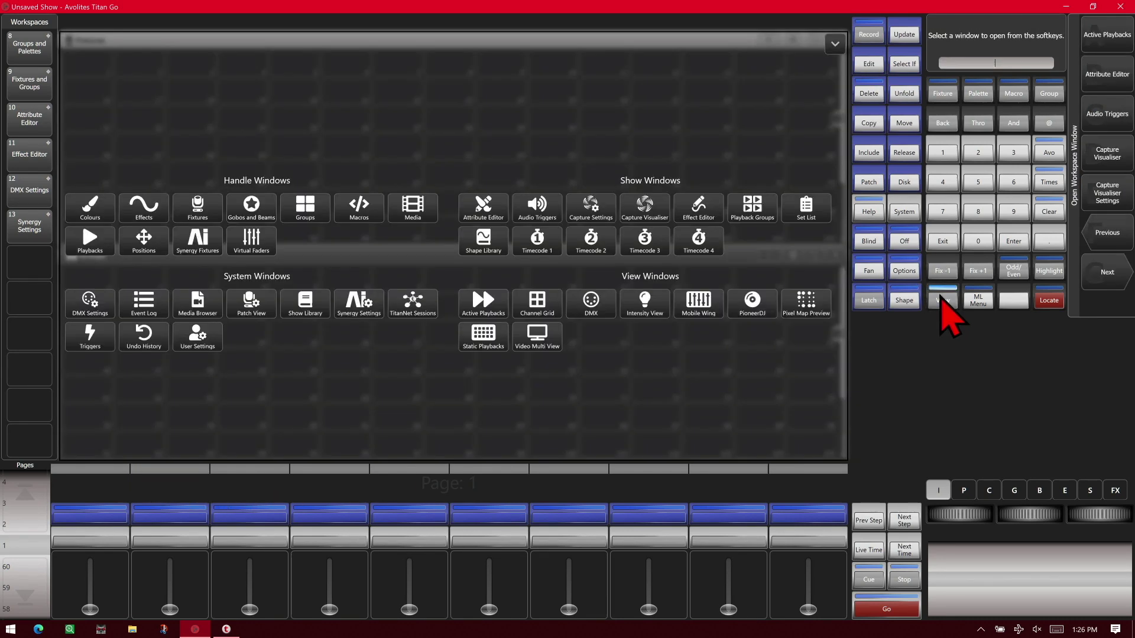
click(634, 216)
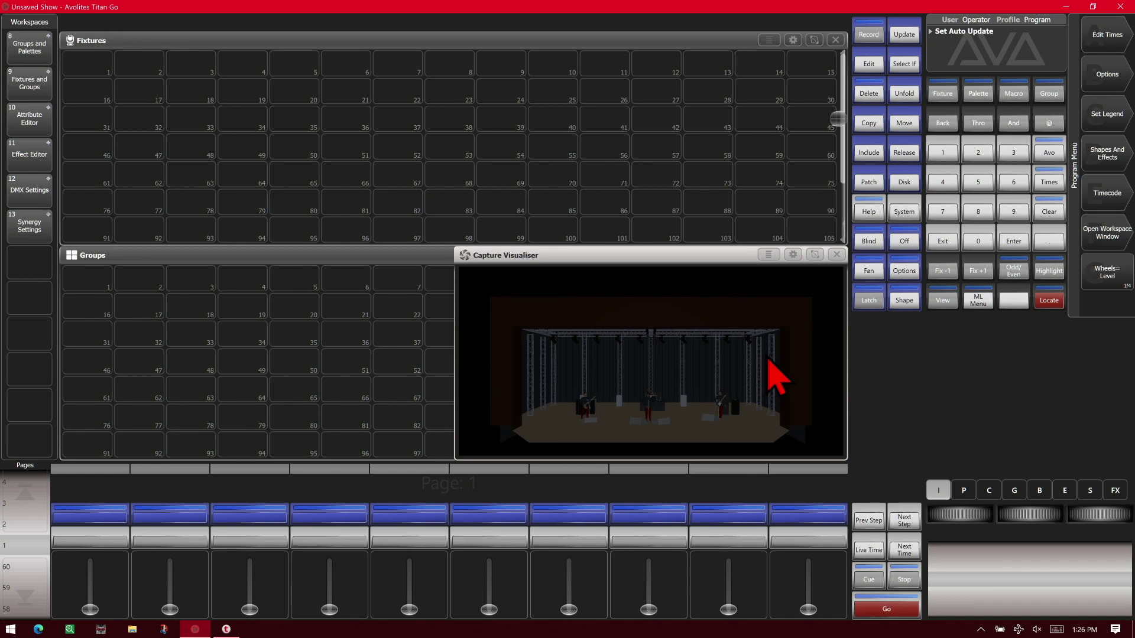
Patch 10 Robe Robin BMFL Blade fixtures in Mode 1, 49 DMX, on DMX line 1 from address 1, and leave the patch.
click(867, 187)
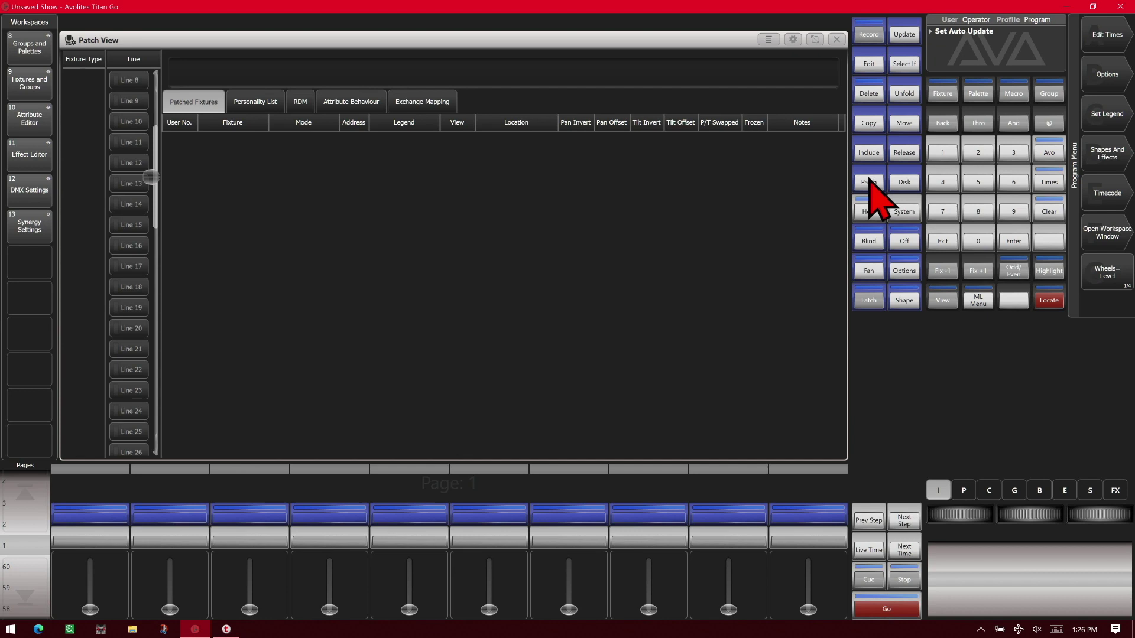
click(289, 110)
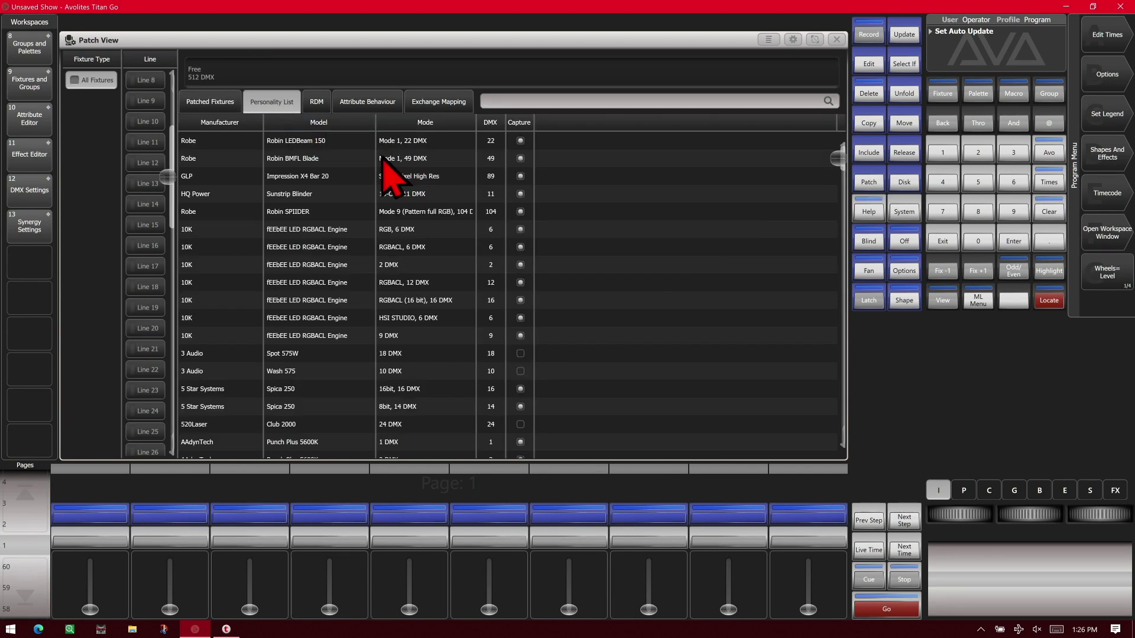
click(357, 158)
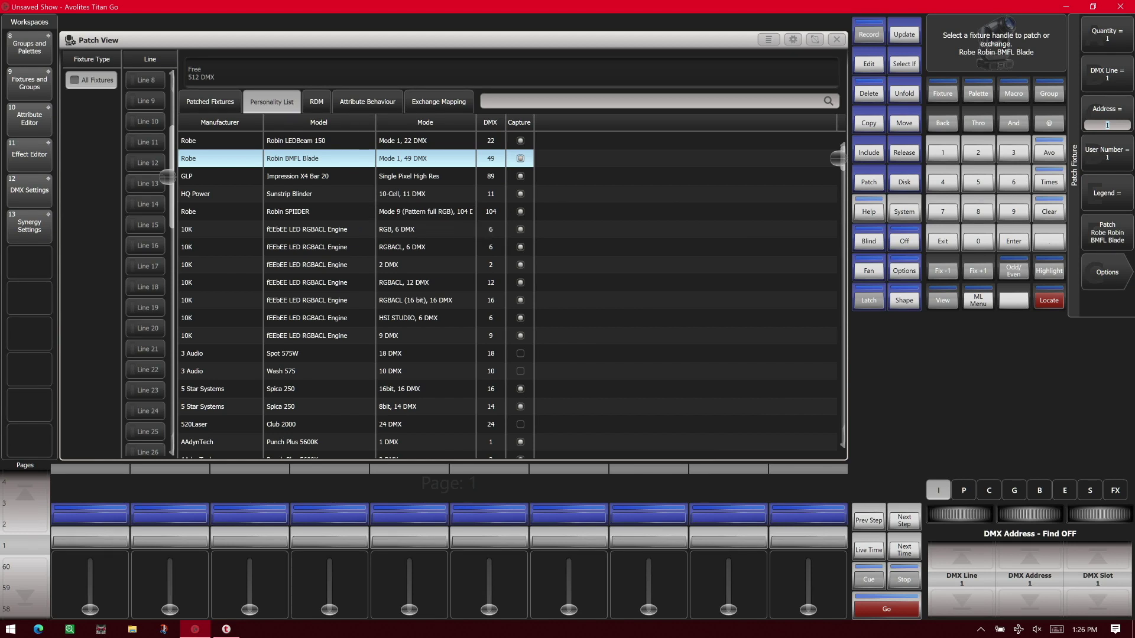
click(1122, 45)
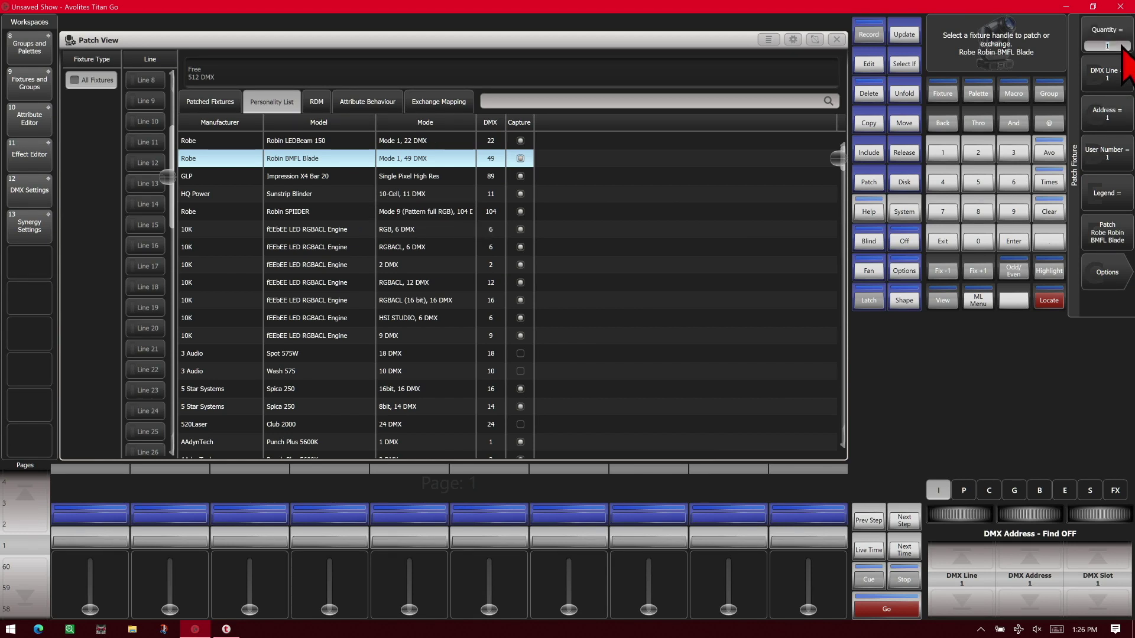
click(941, 154)
click(976, 238)
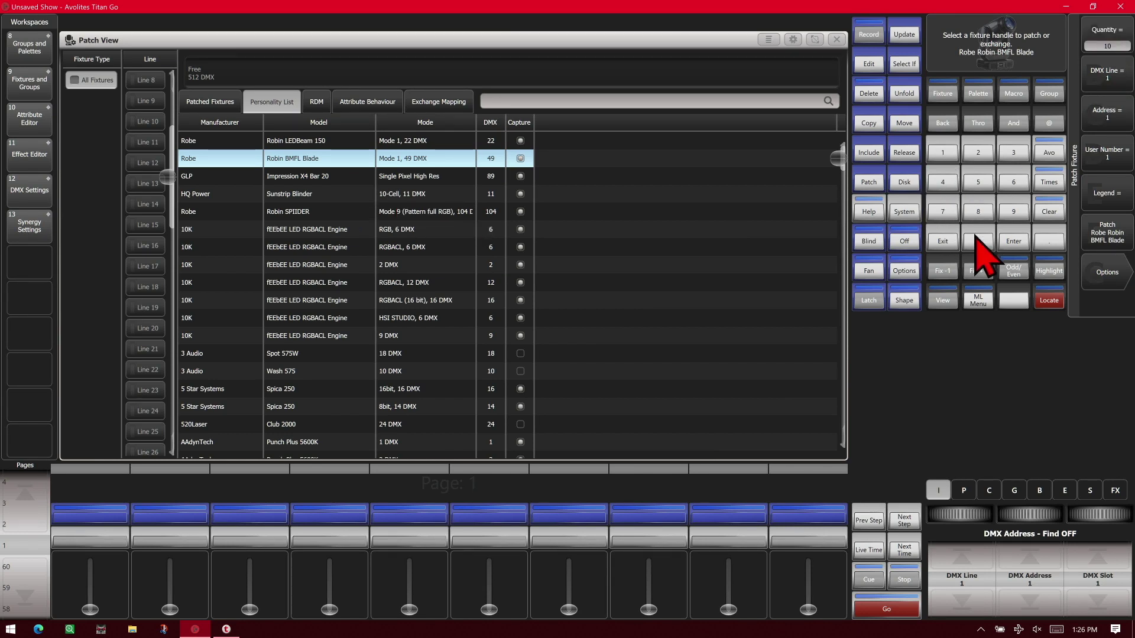
click(1016, 243)
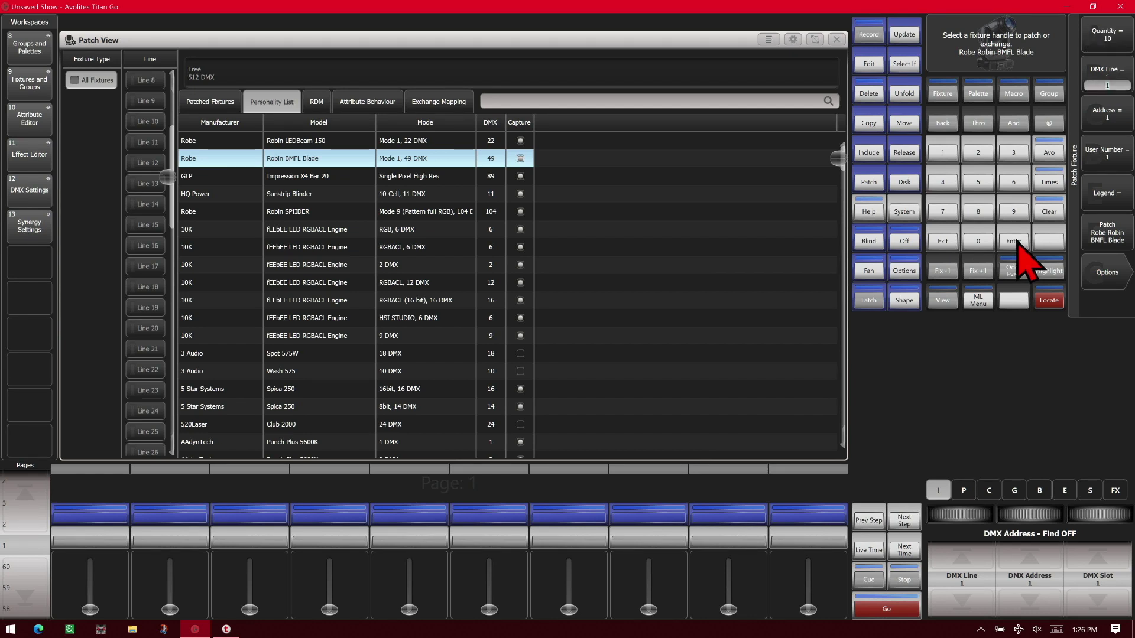
click(1108, 237)
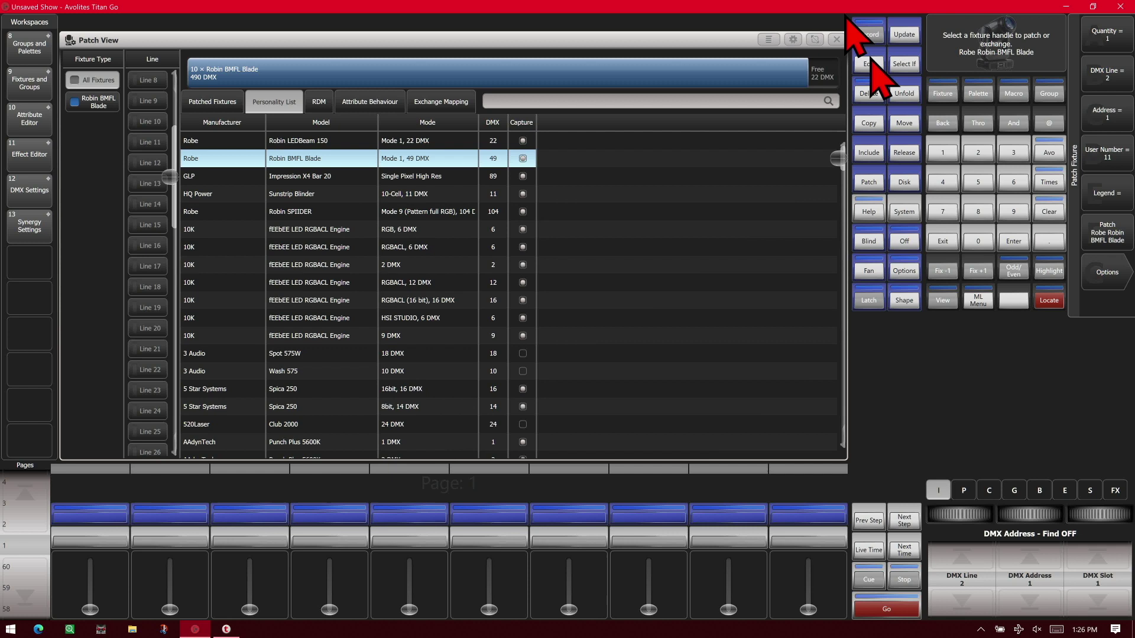
click(836, 39)
click(942, 241)
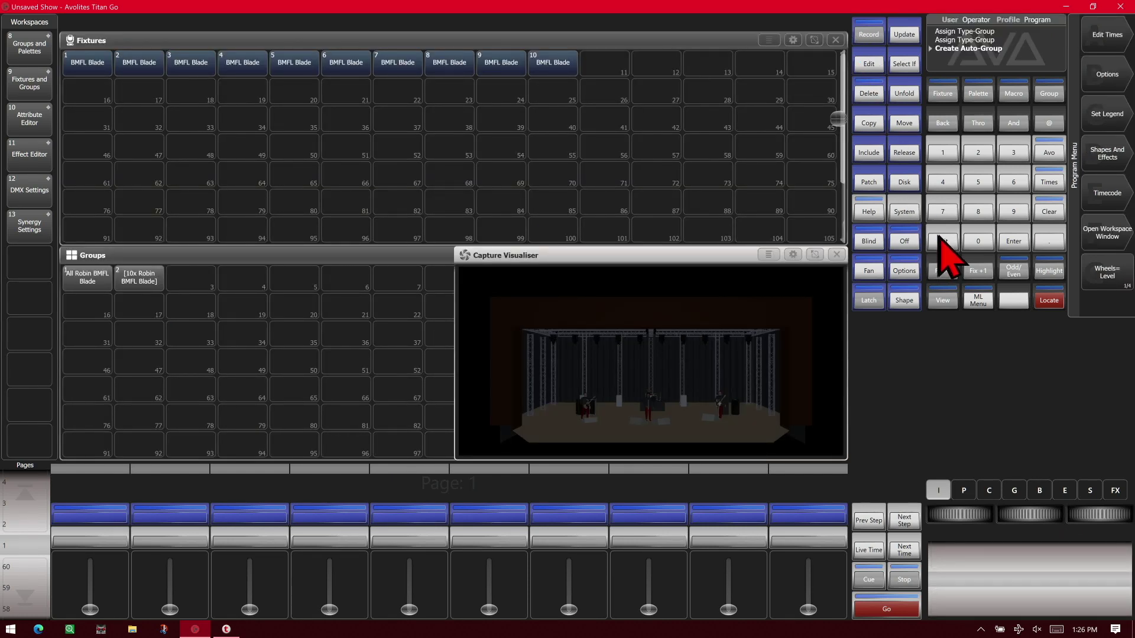
Locate all ten patched BMFL Blade fixtures together, and clear the programmer.
drag(99, 66, 554, 71)
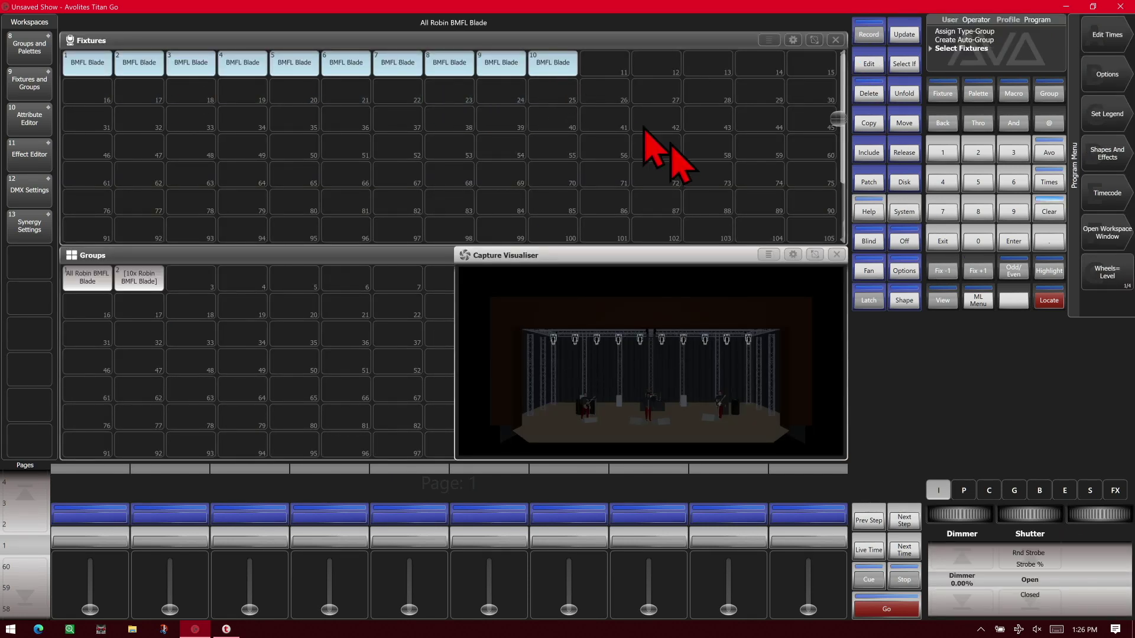
click(1050, 300)
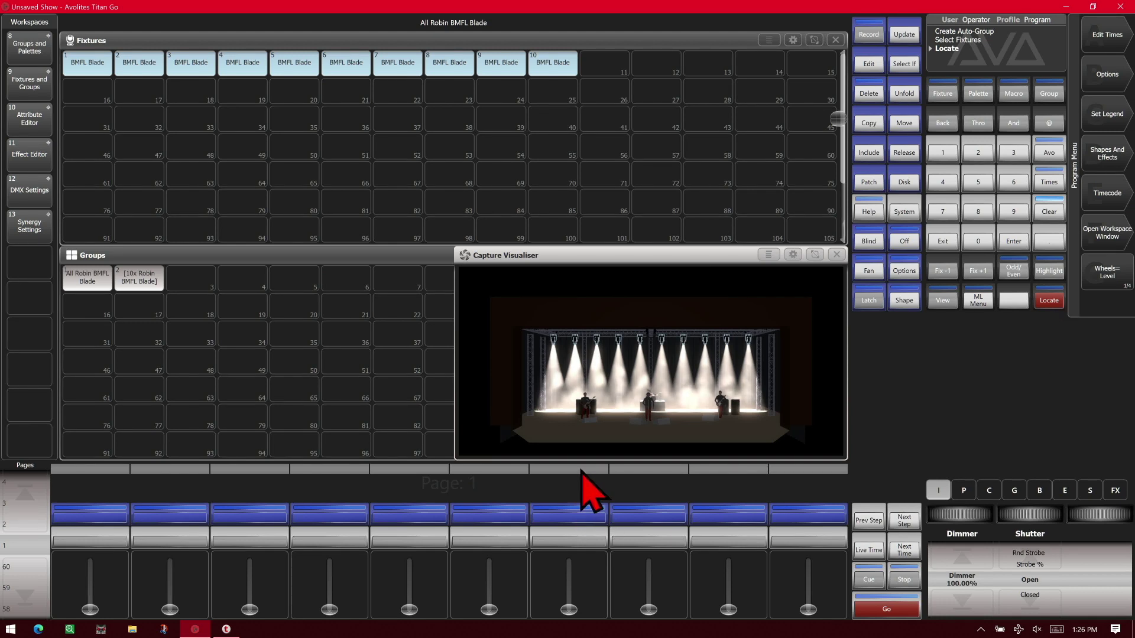
click(1049, 212)
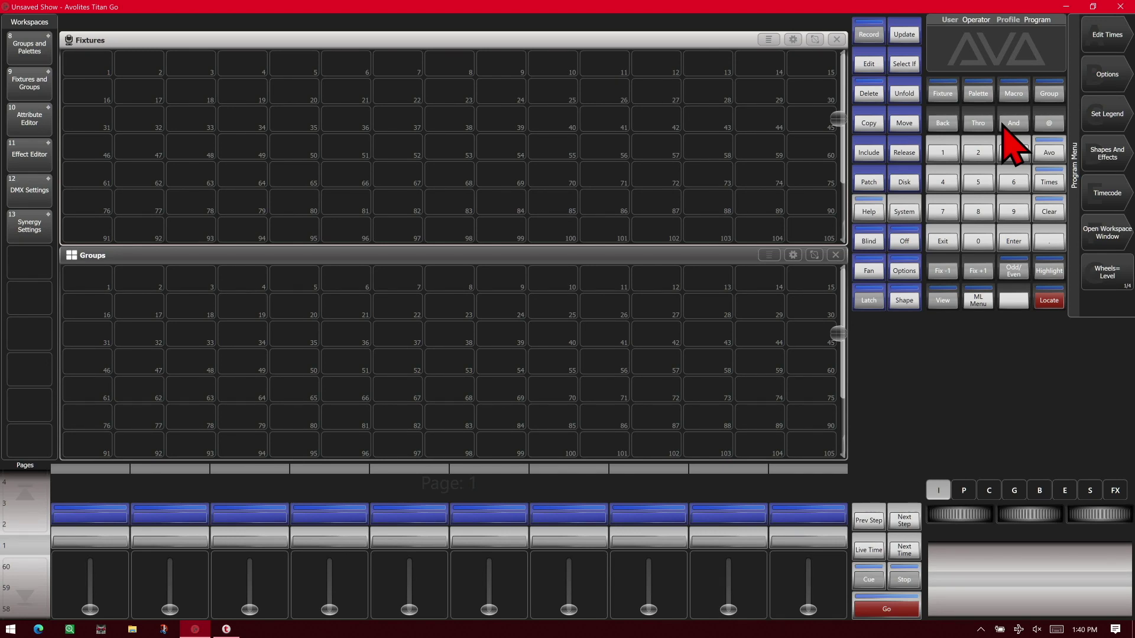
Load the V15MiniAcademy show from the internal hard drive, including the DMX settings from the show file.
click(904, 212)
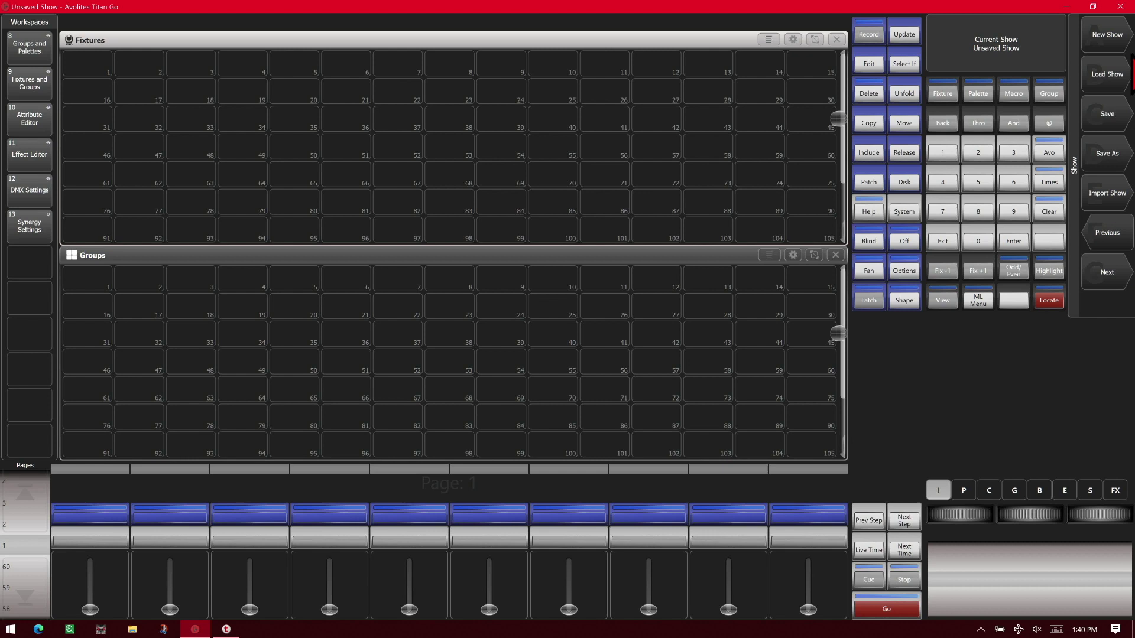
click(1123, 74)
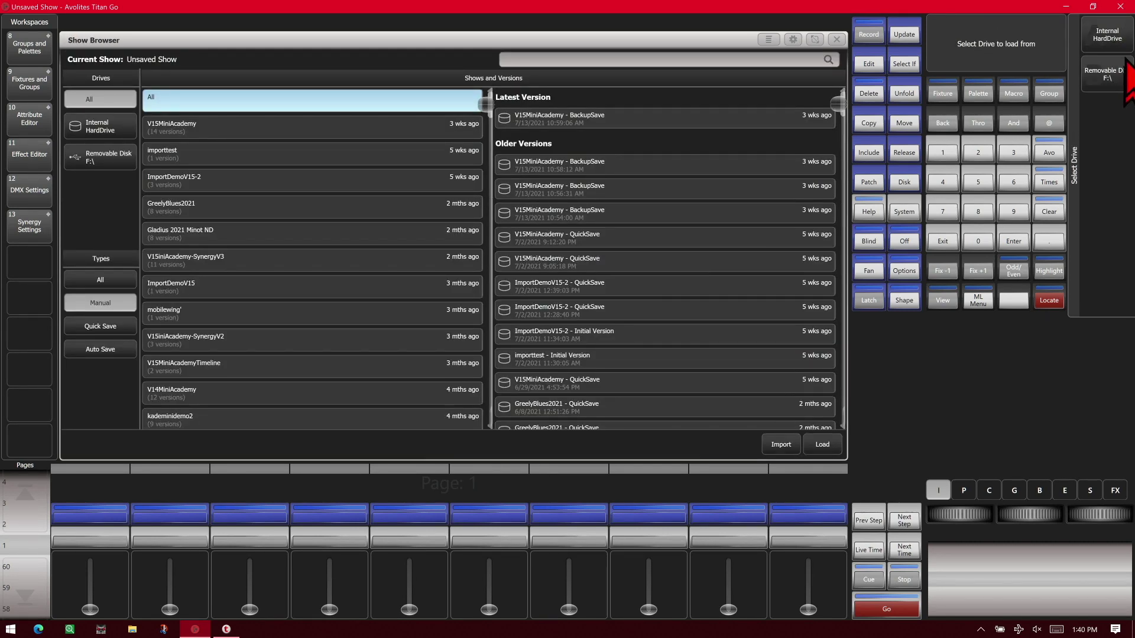
click(1122, 38)
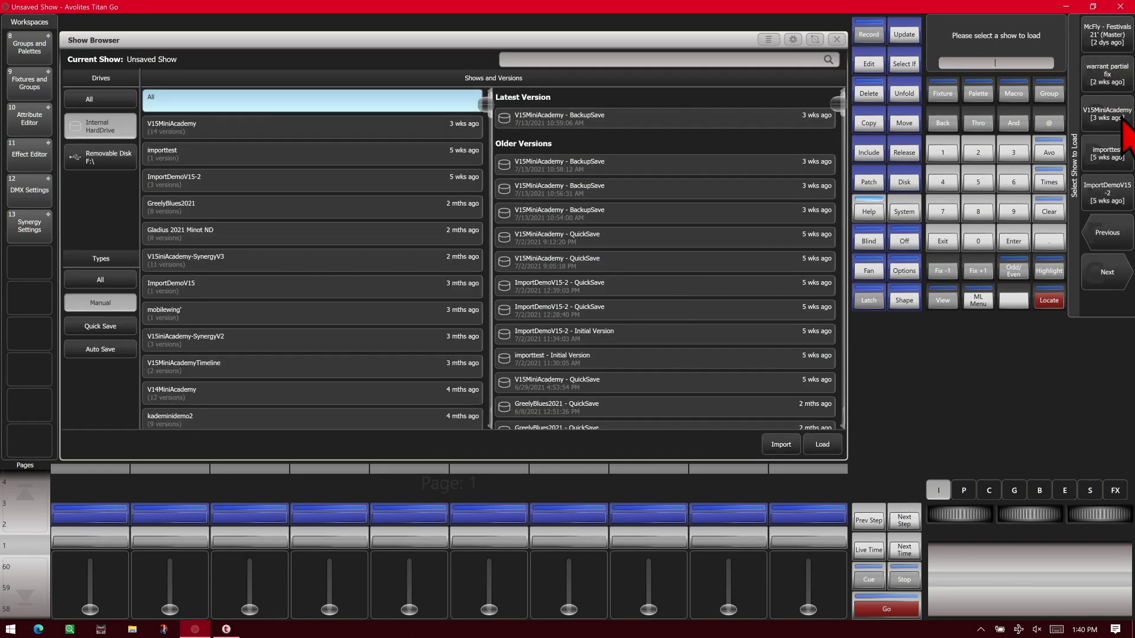
click(1126, 129)
click(1125, 39)
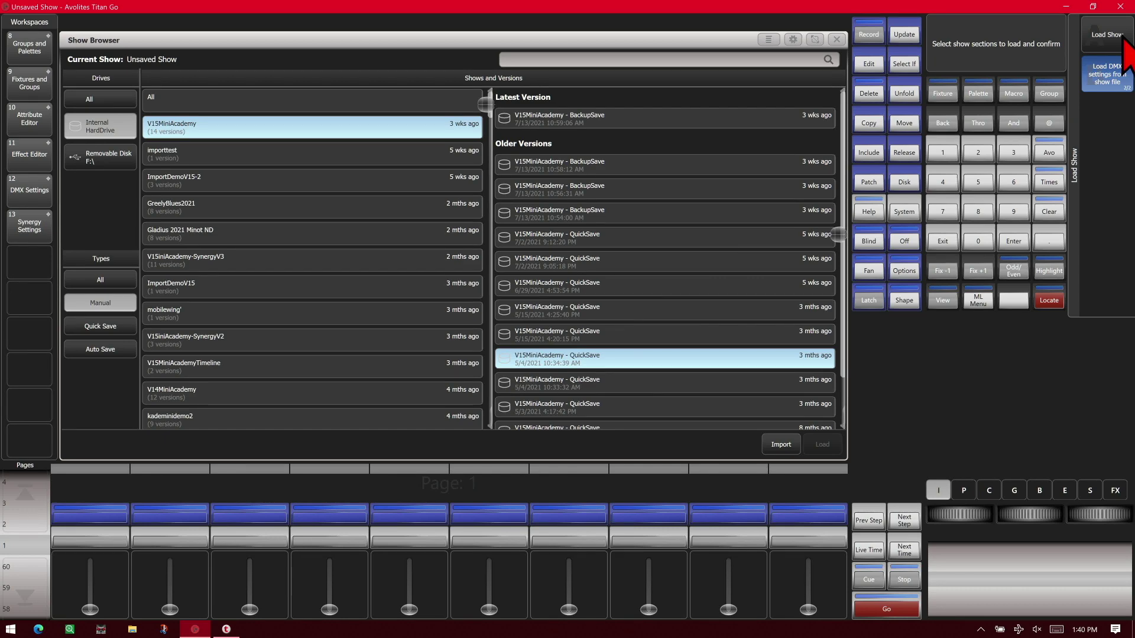
click(1125, 38)
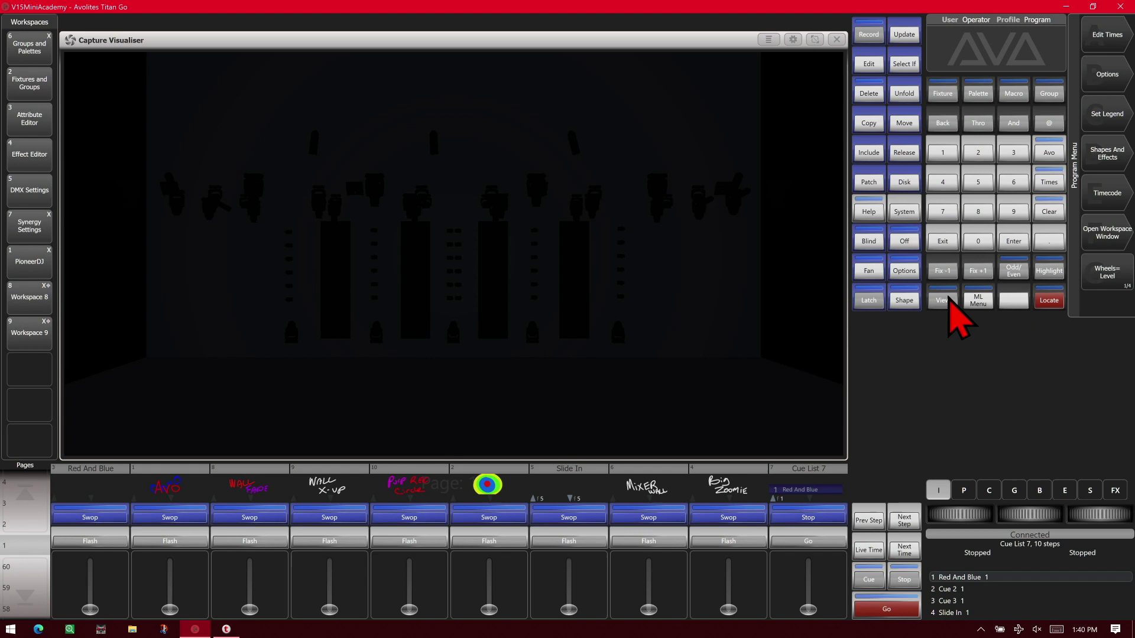
Open the Capture Visualiser Settings window and enlarge it to fill the workspace area.
click(946, 299)
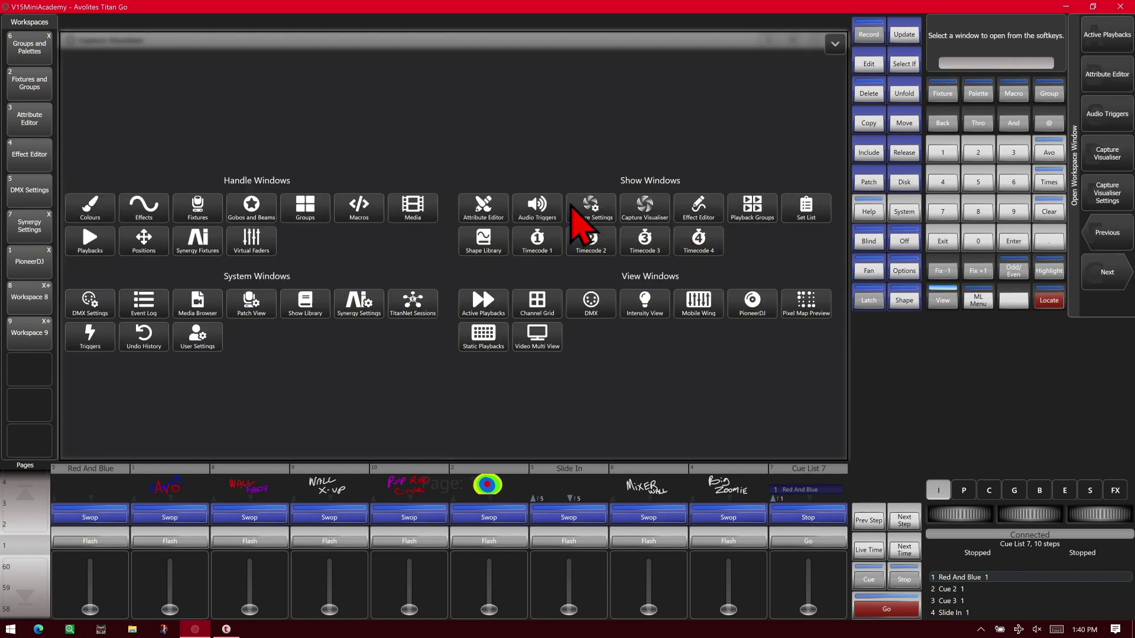
click(572, 207)
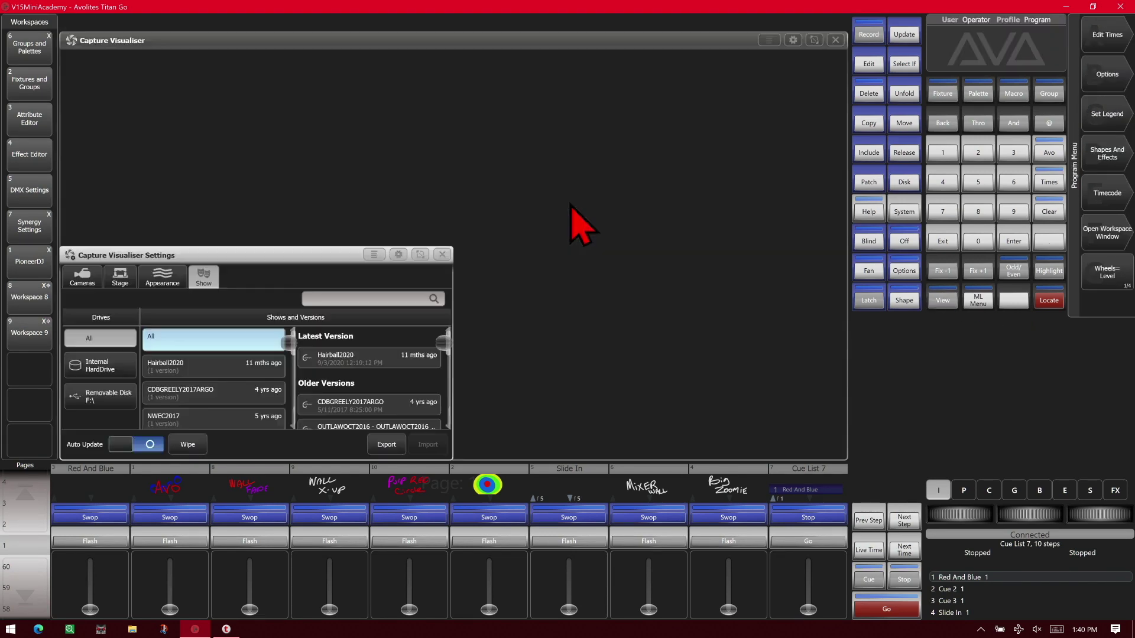
click(398, 254)
click(171, 328)
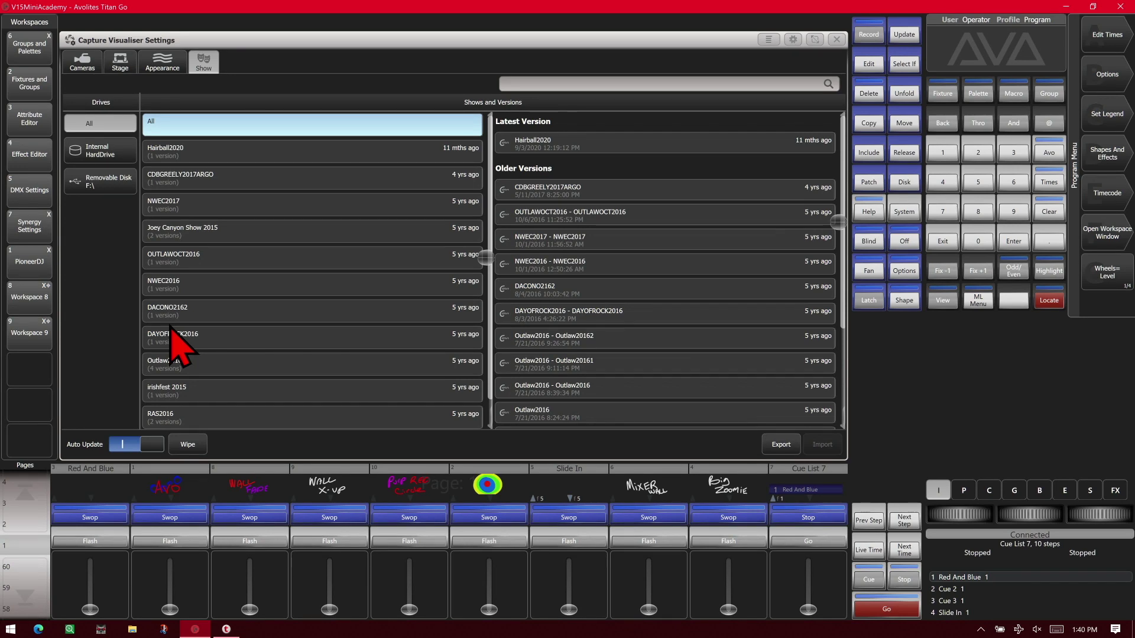
Export the Capture show as V15MiniAcademy to Removable Disk F:\.
click(779, 444)
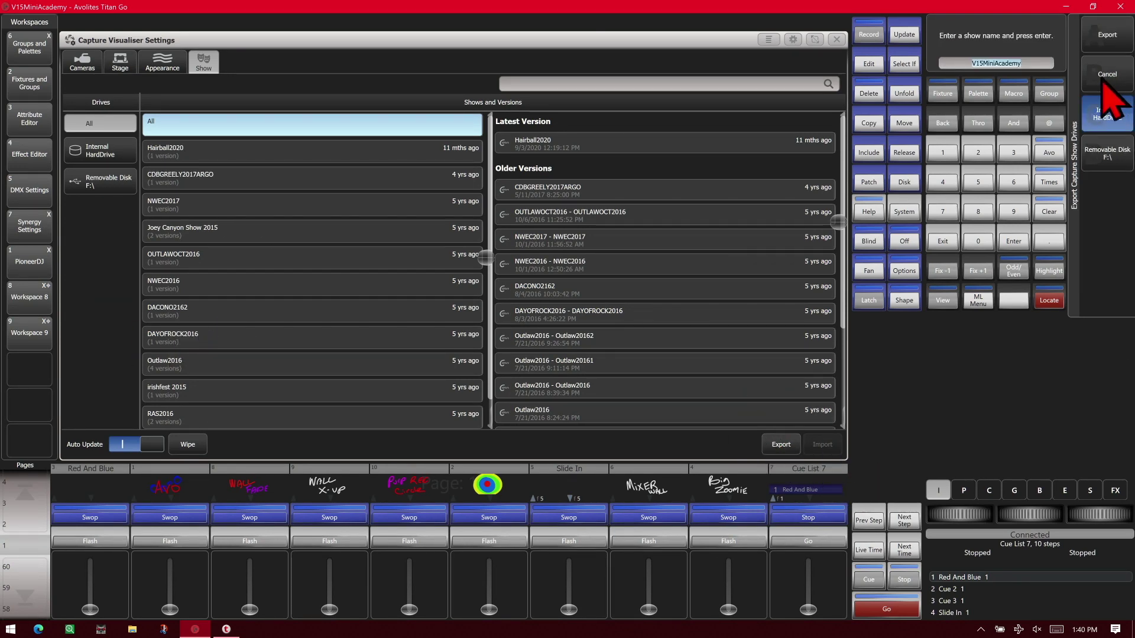
click(1111, 156)
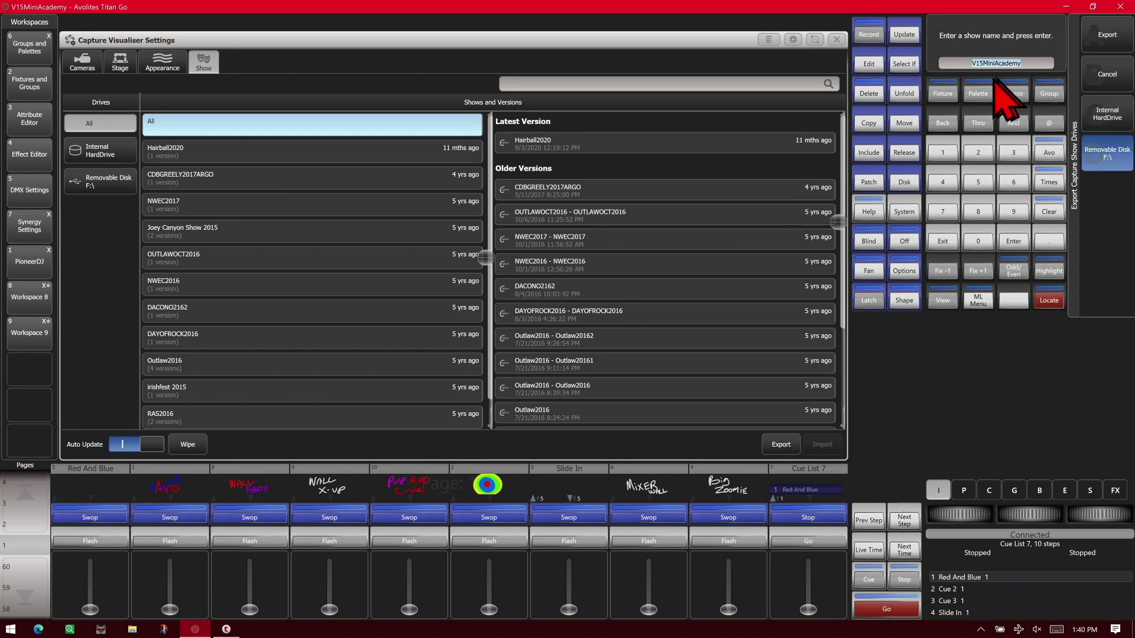
click(1126, 35)
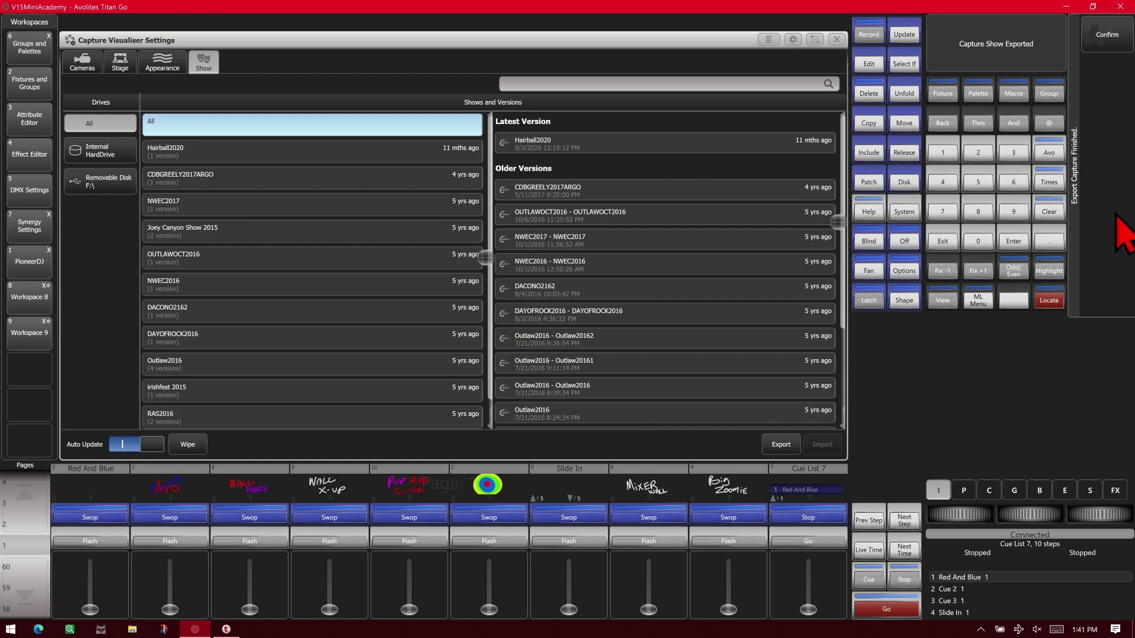
click(1106, 36)
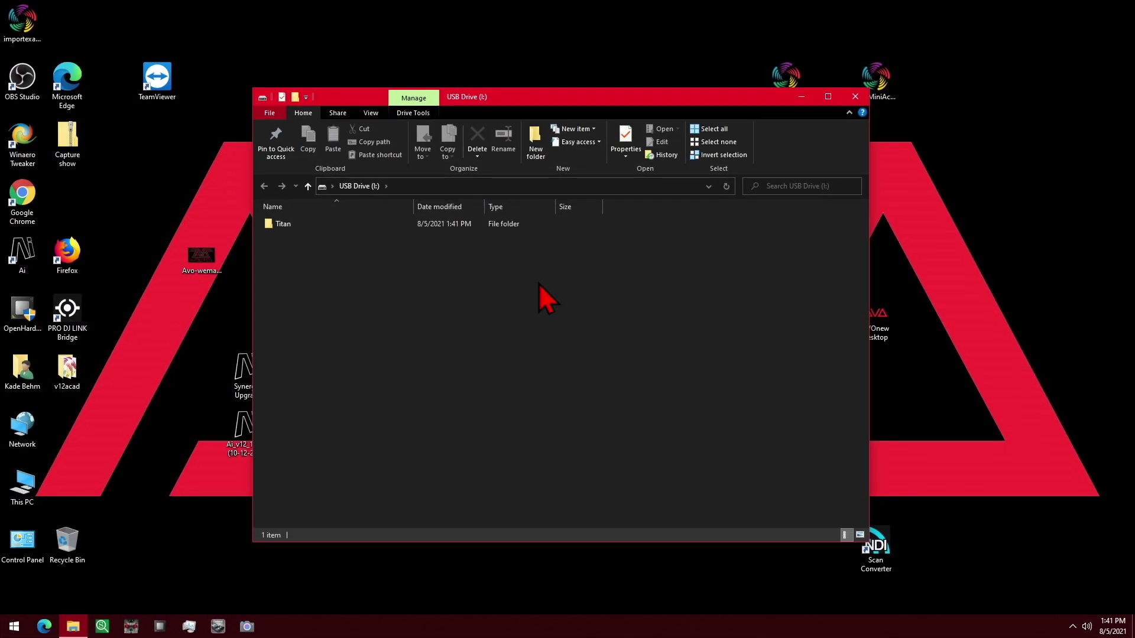
Switch to File Explorer and open the exported V15MiniAcademy project from the USB drive's Titan\Show Files\V15MiniAcademy folder in Capture 2021.
double_click(443, 228)
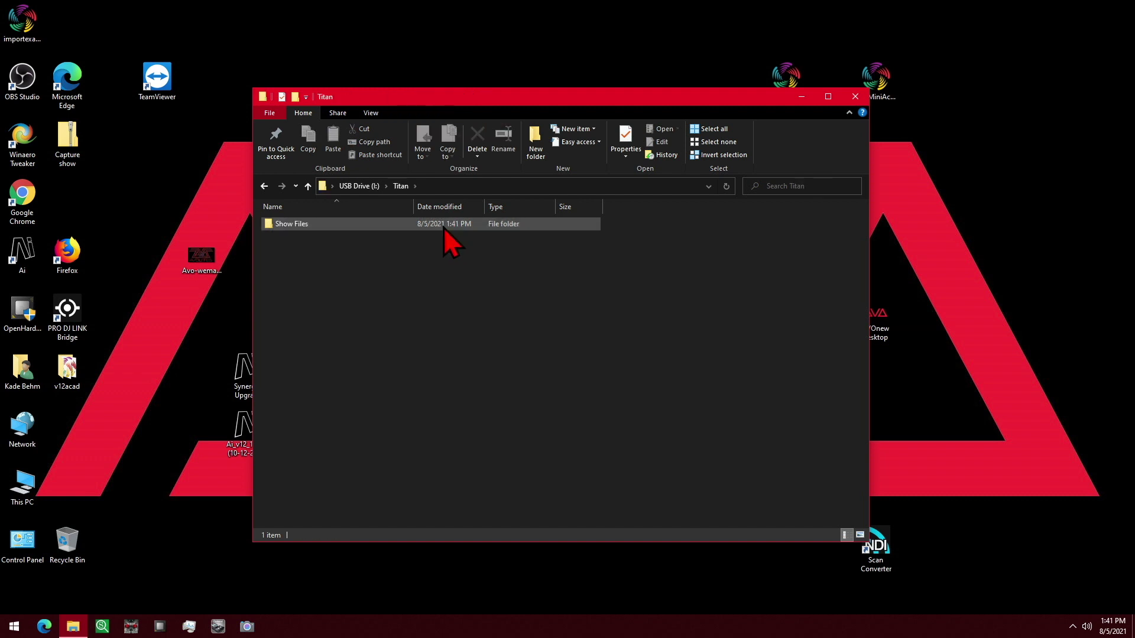
double_click(443, 228)
double_click(443, 228)
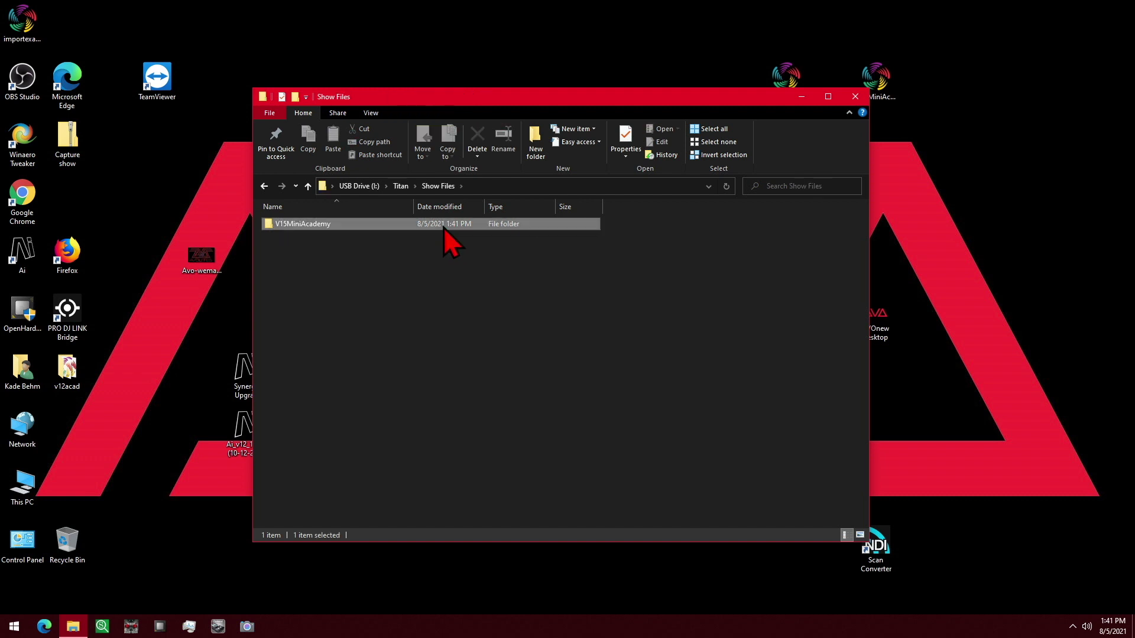
click(360, 227)
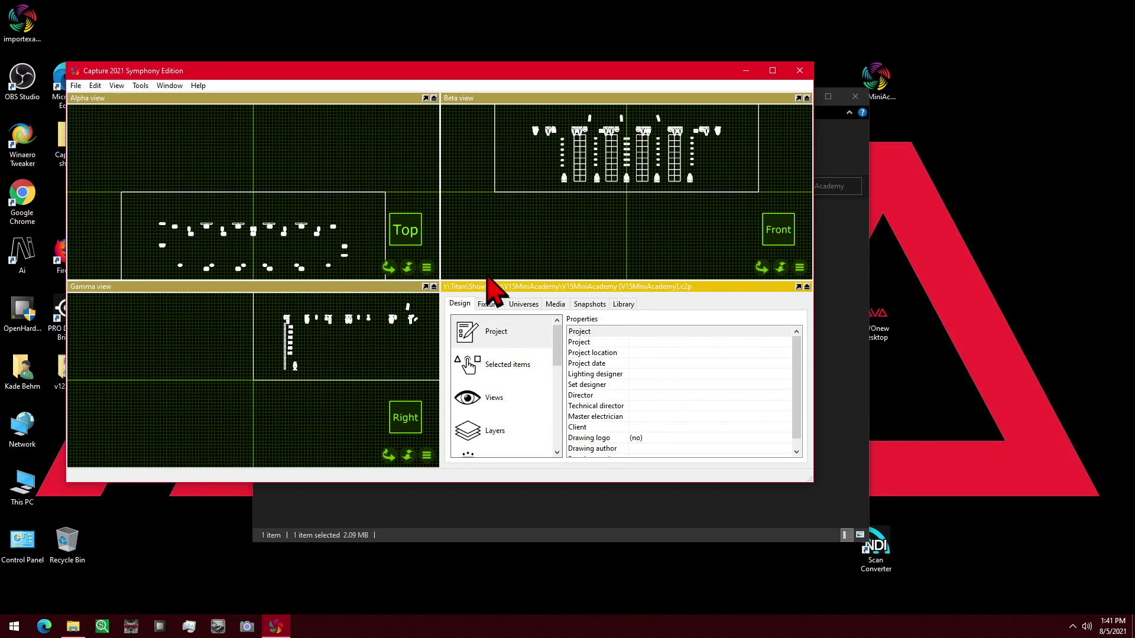
scroll(790, 256, down, 2)
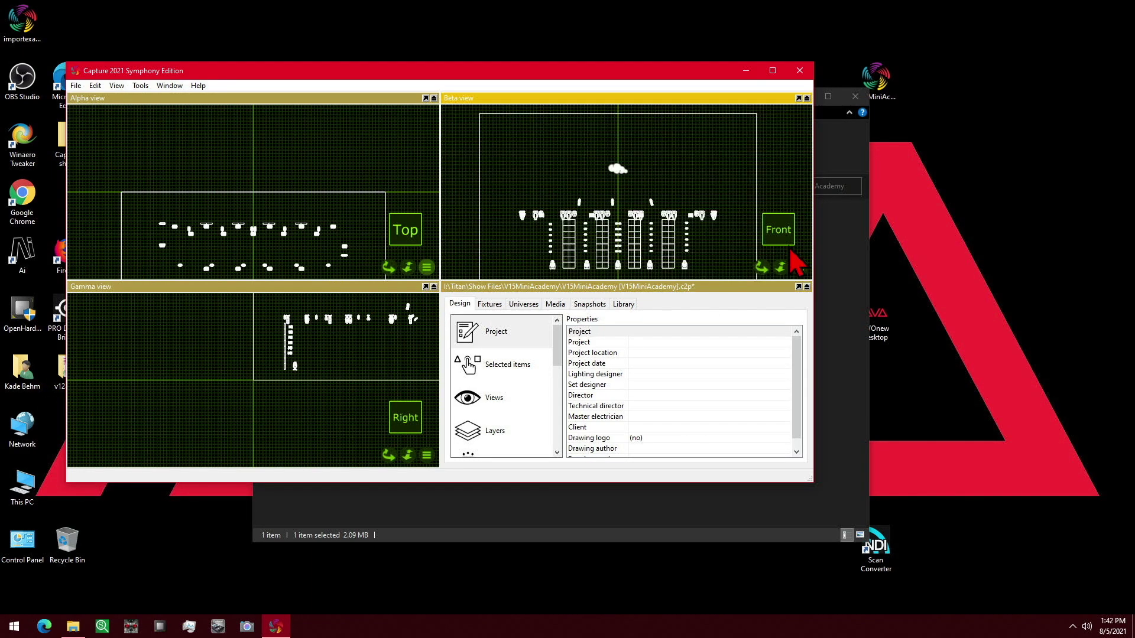